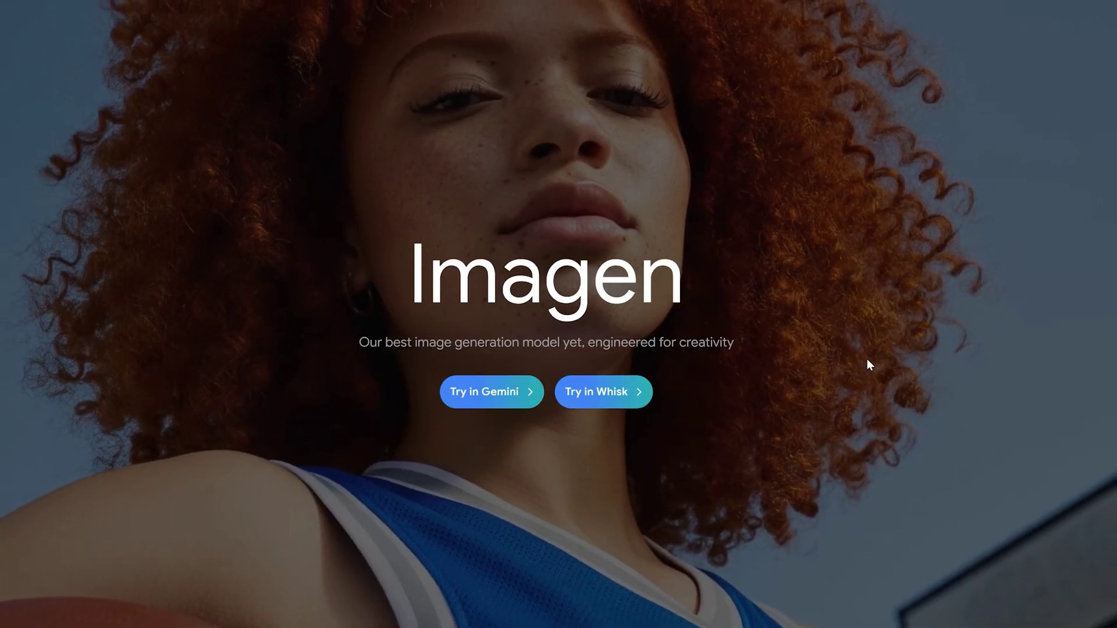
Scroll the Imagen page and step through its first example images.
scroll(866, 359, down, 5)
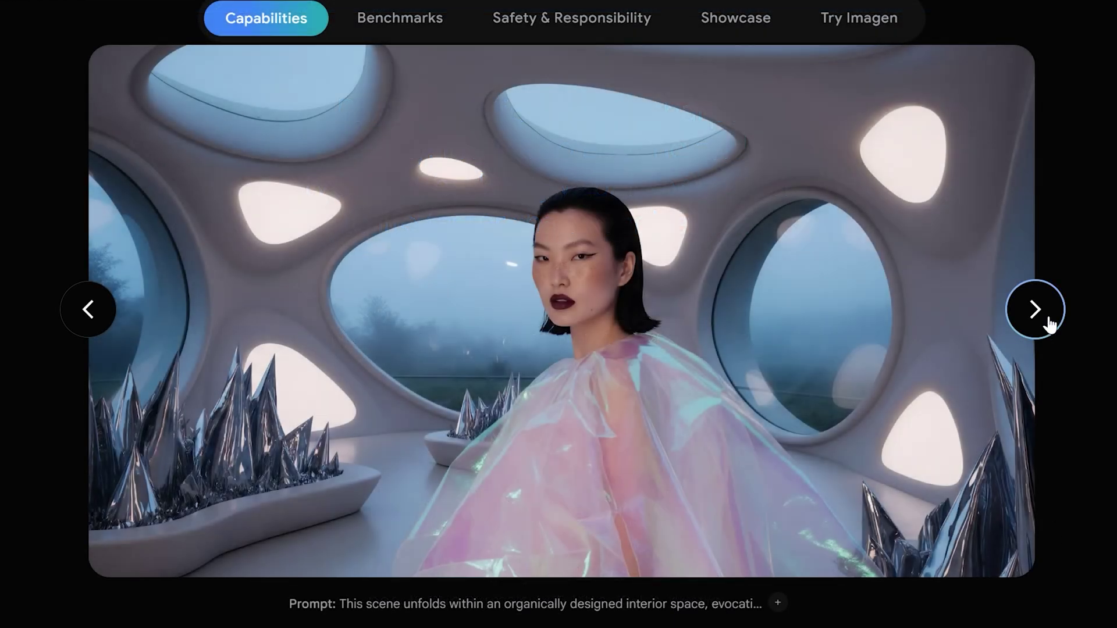
click(1035, 309)
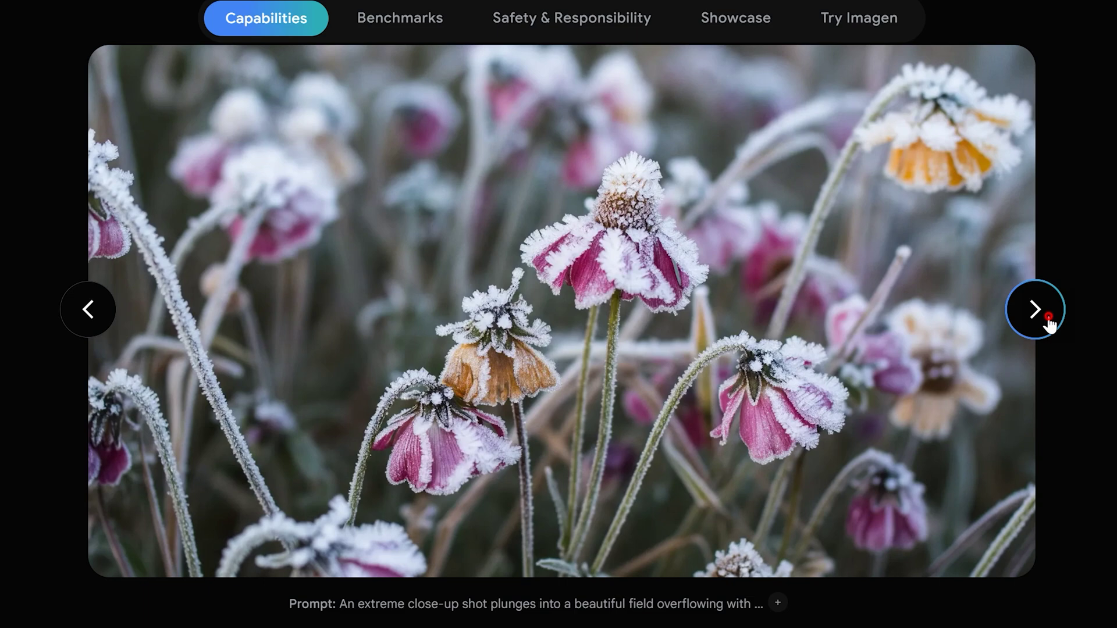
click(1048, 323)
click(1049, 323)
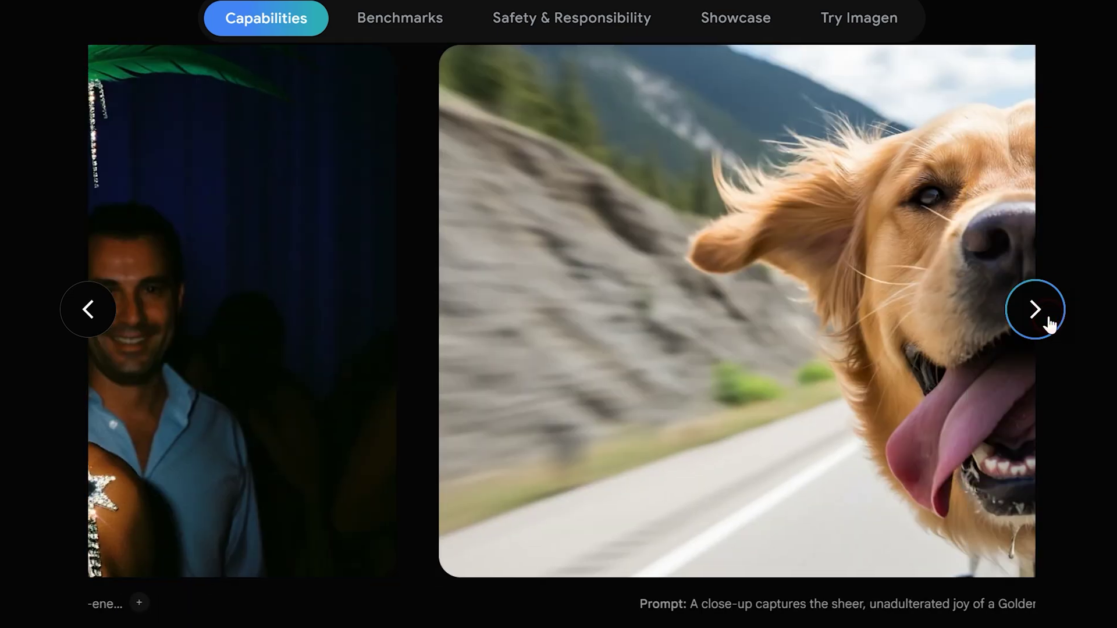
click(1046, 317)
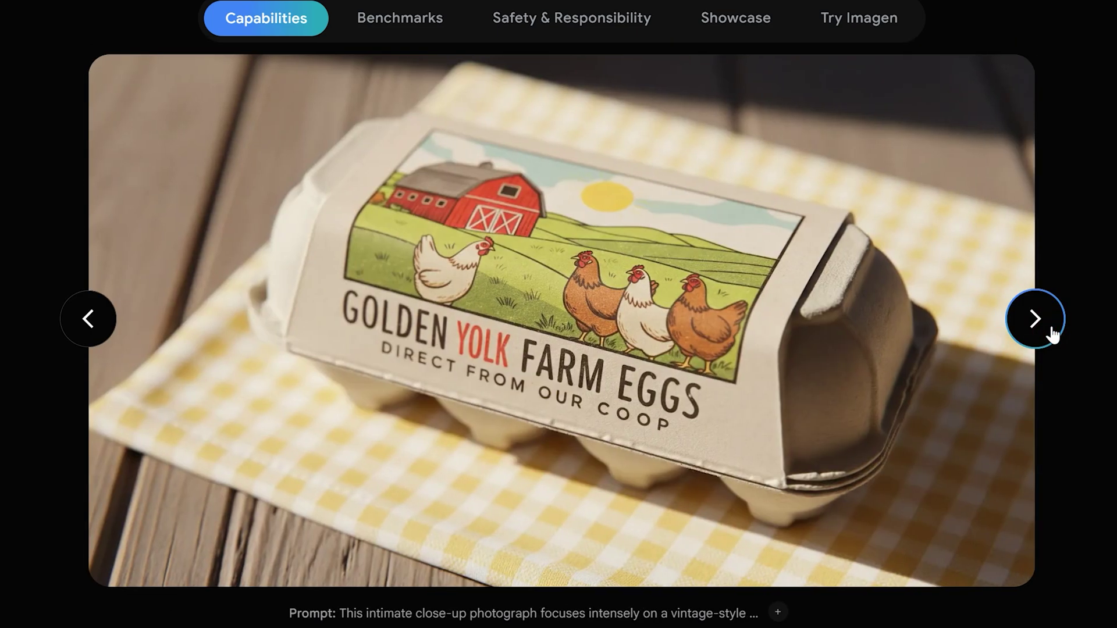
Browse more Imagen example slides, then launch Whisk from the Try in Whisk link.
scroll(1057, 407, down, 10)
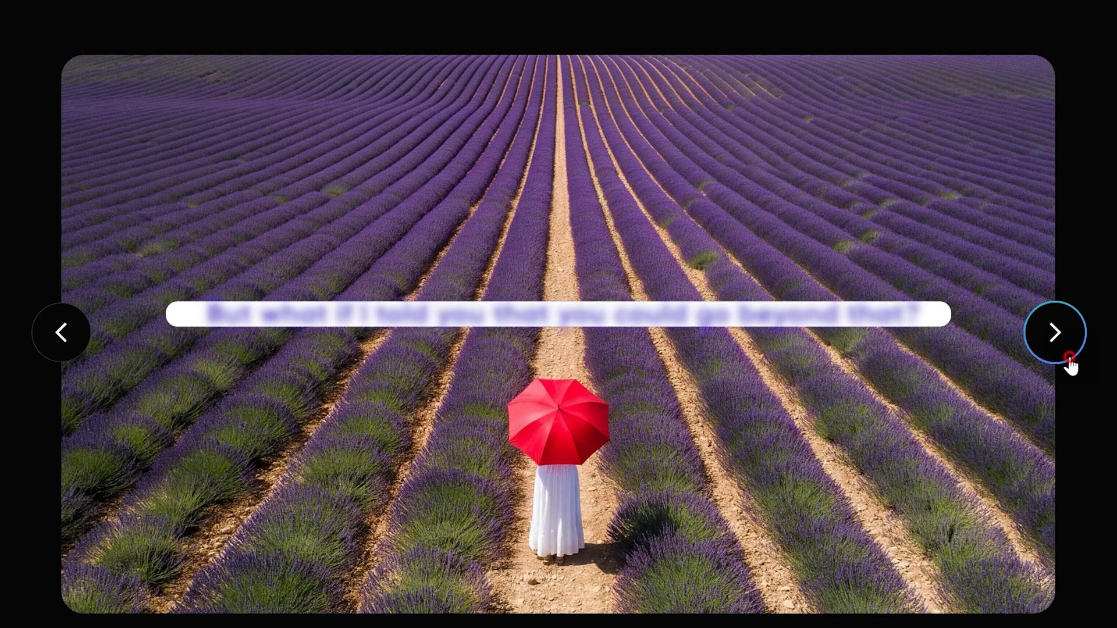
click(1067, 362)
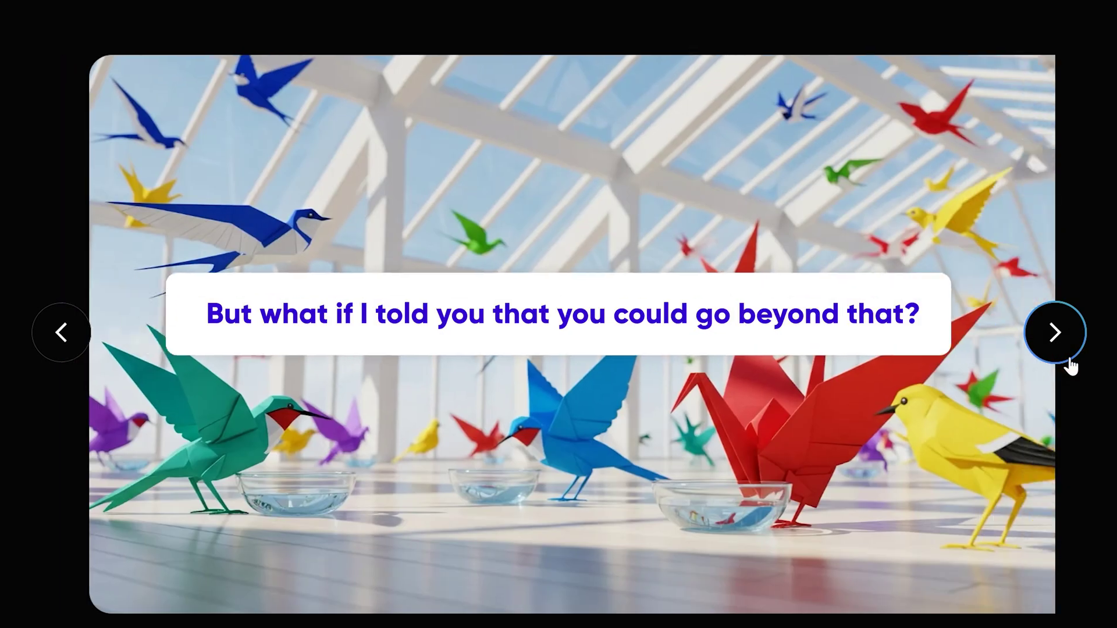
click(1068, 364)
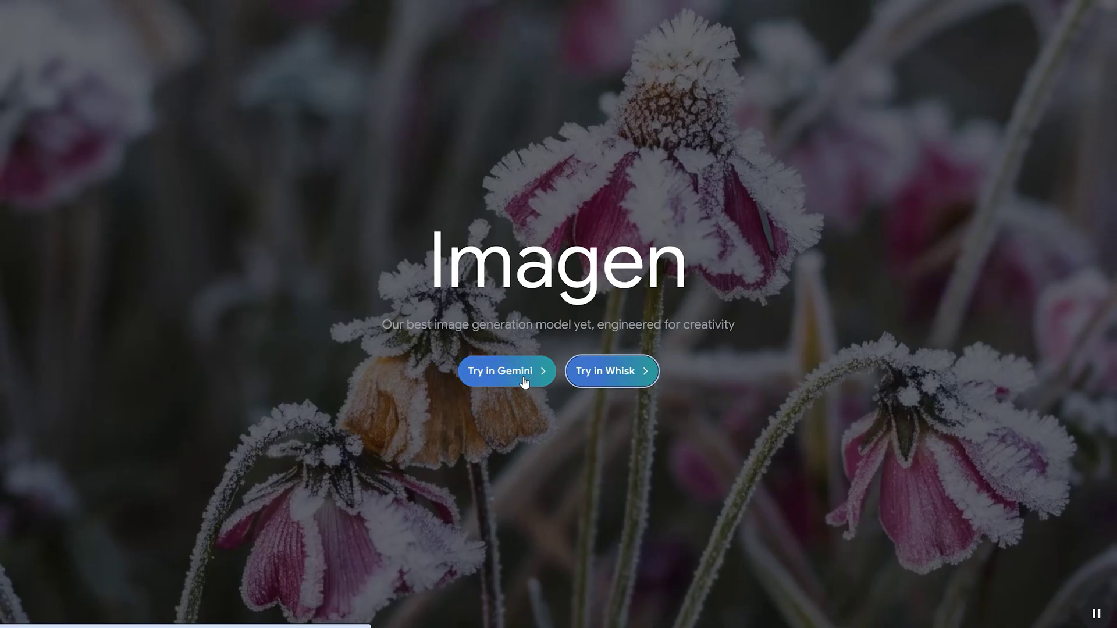
click(523, 377)
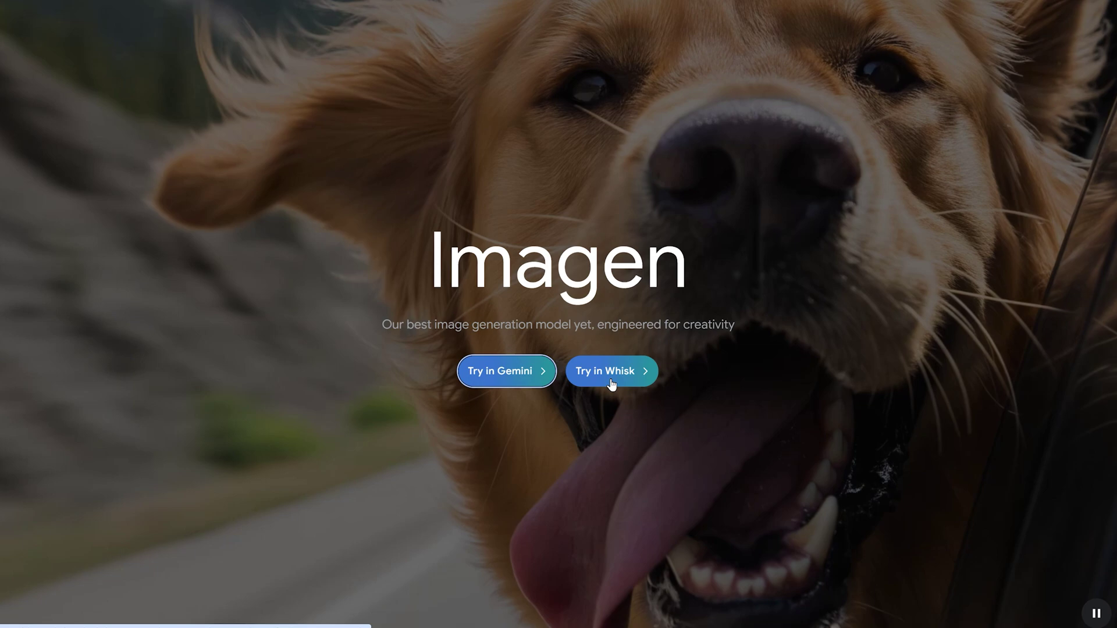
click(610, 379)
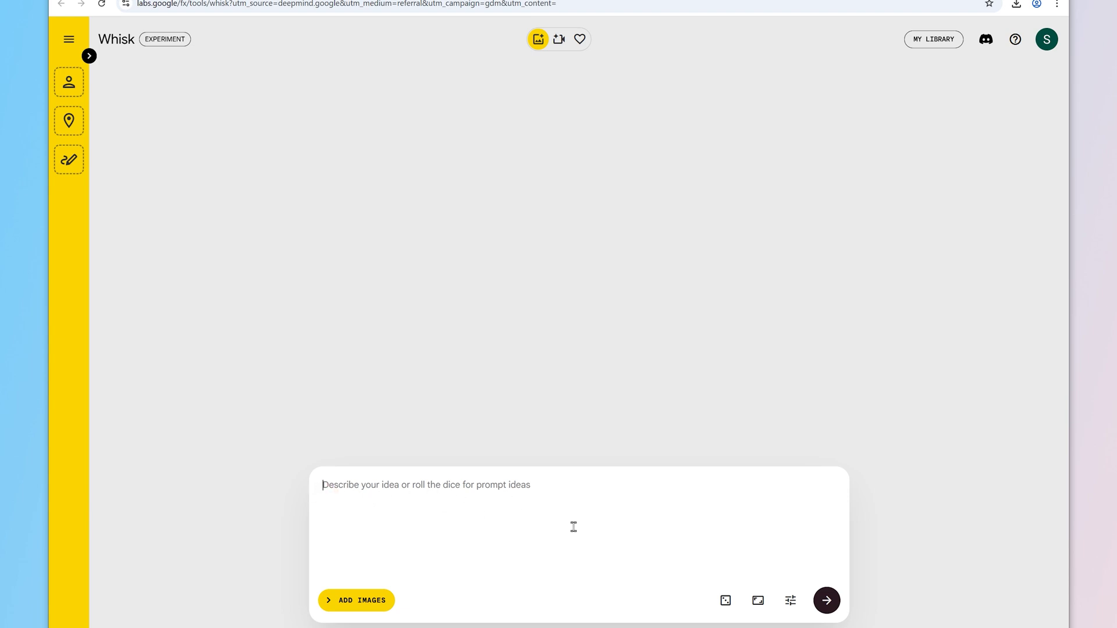
Keep the Best Quality model and 16:9 landscape aspect ratio in Whisk settings.
click(790, 600)
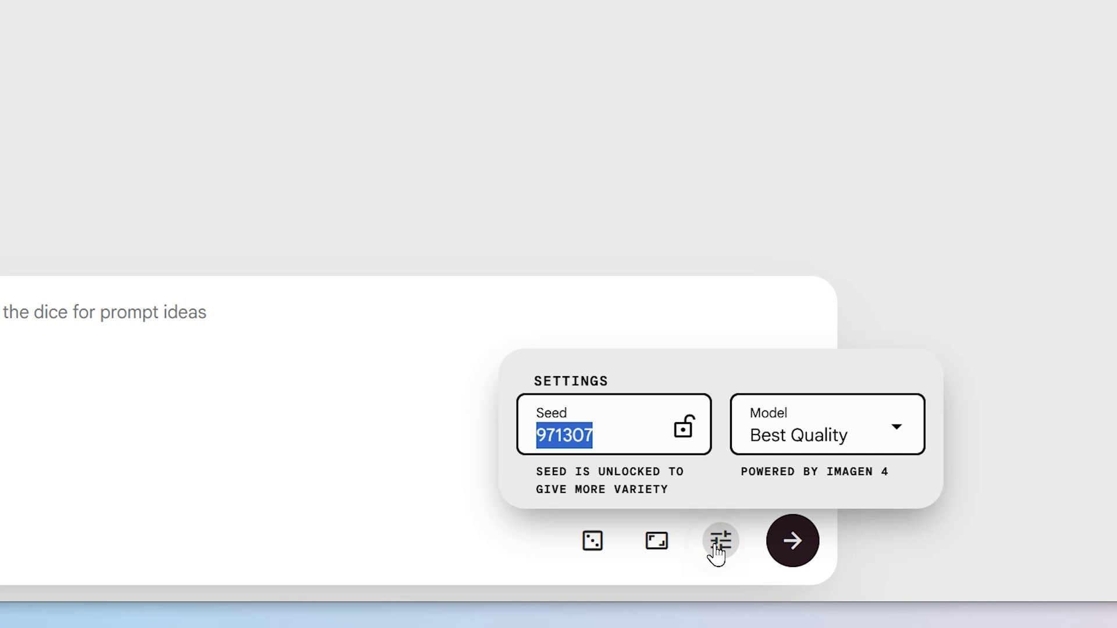
click(824, 443)
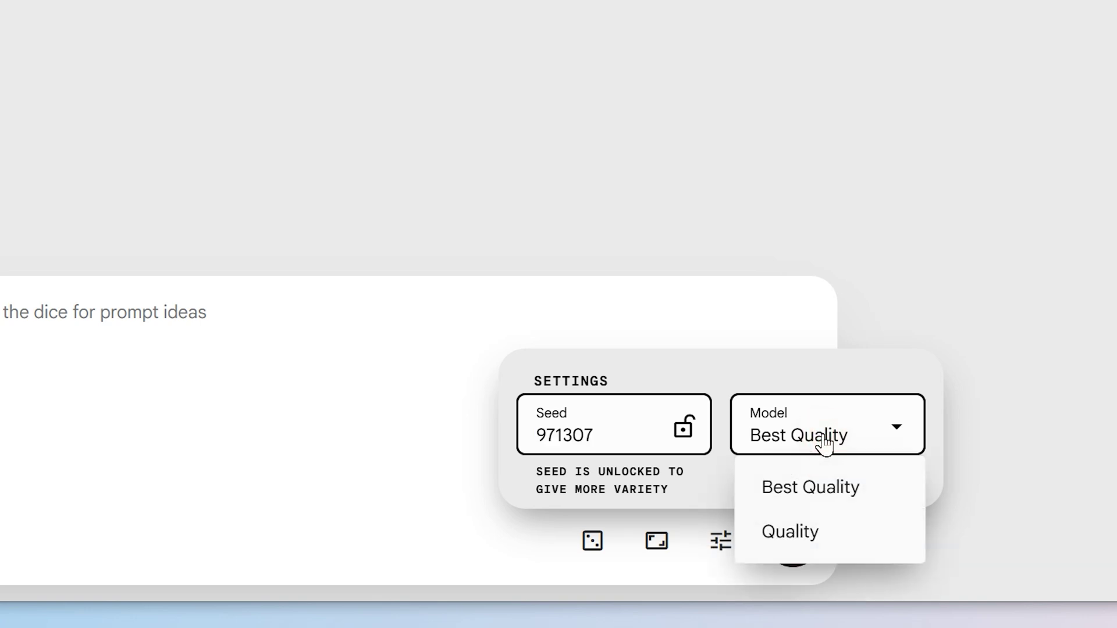
click(849, 488)
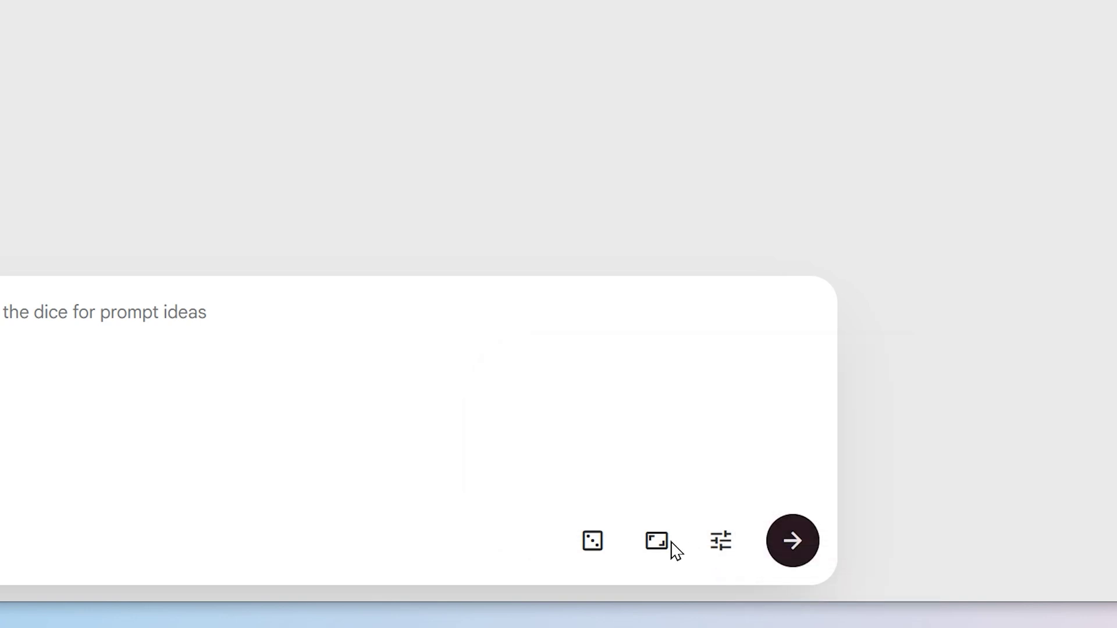
click(660, 544)
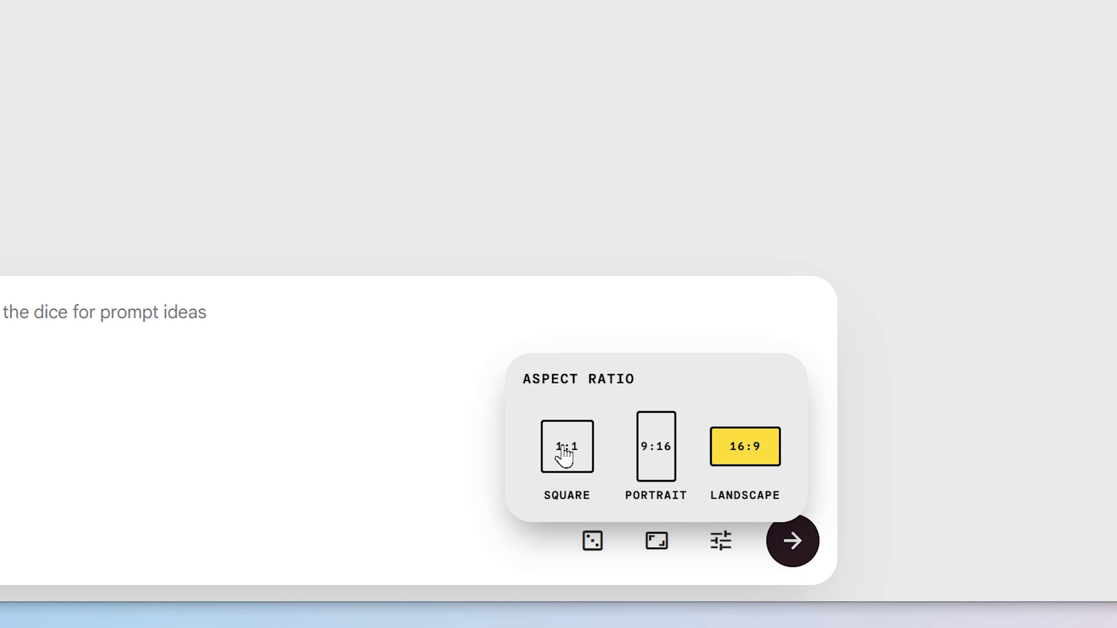
click(652, 532)
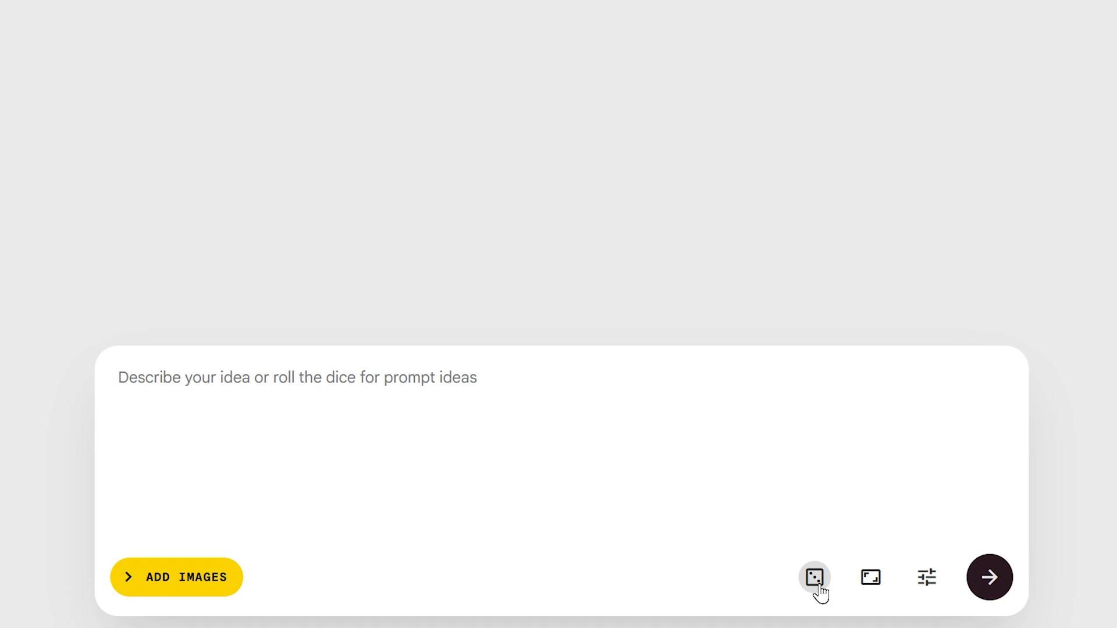
Roll random prompt ideas until a Renaissance vampire king prompt appears.
click(816, 580)
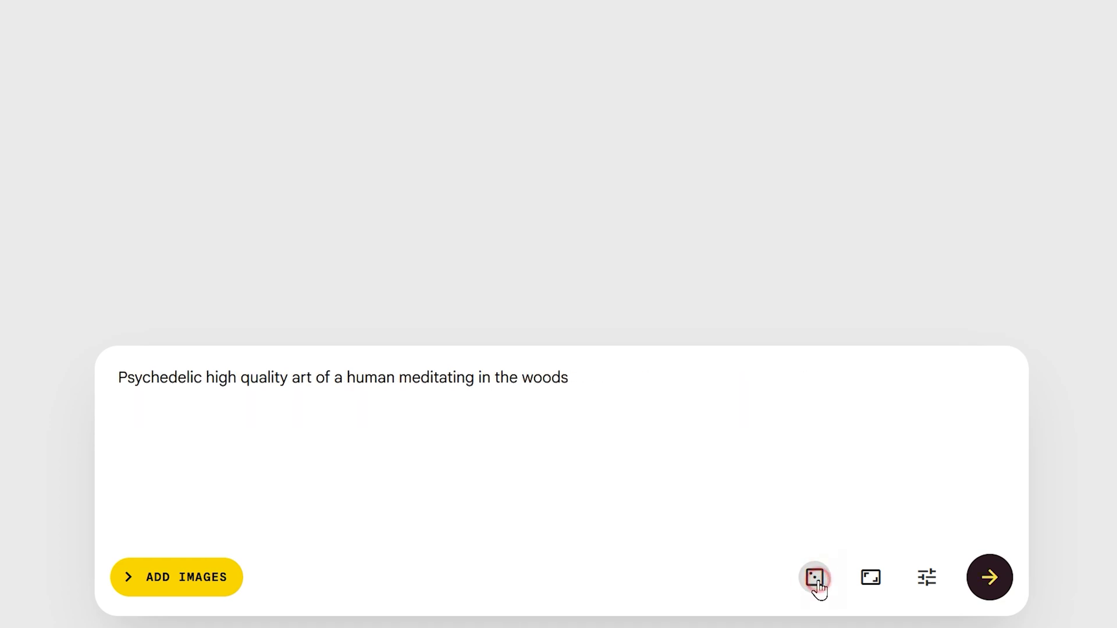
click(817, 580)
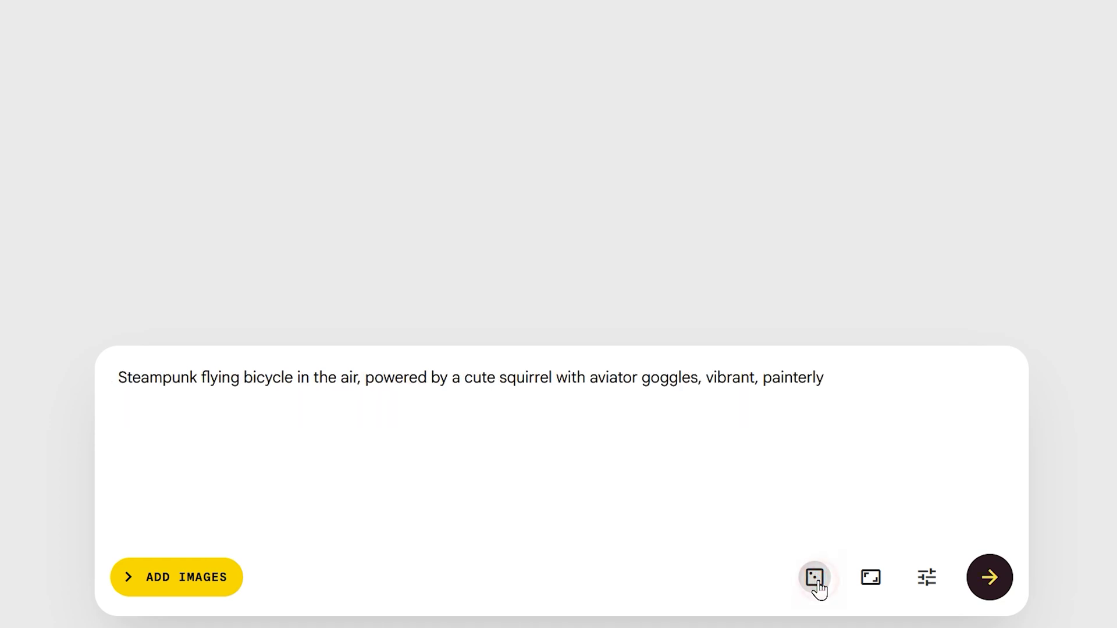
click(817, 580)
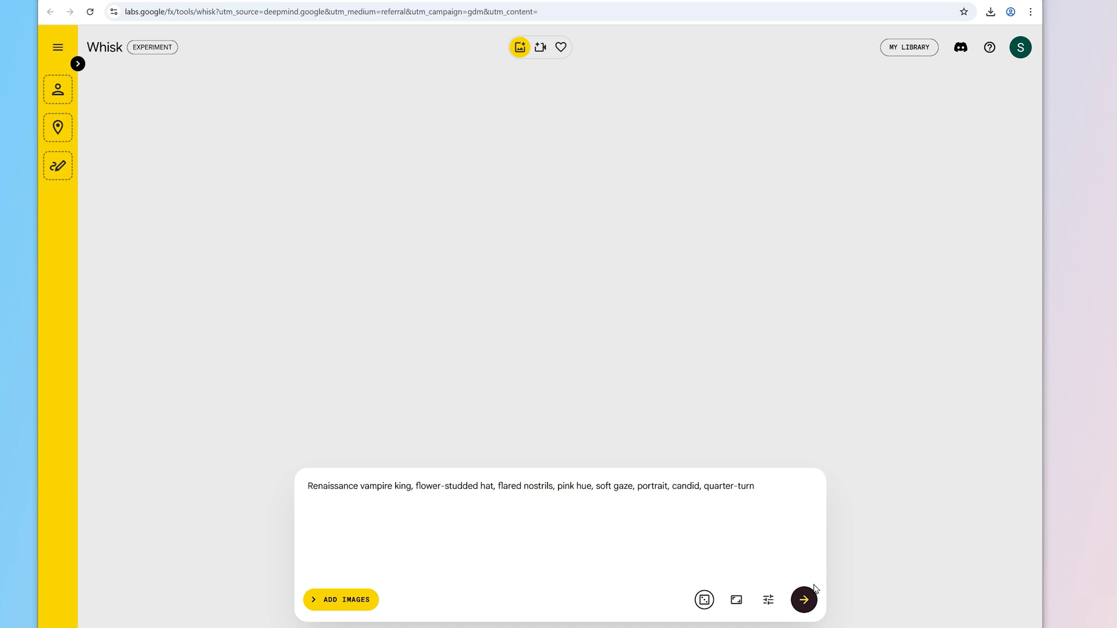
click(812, 607)
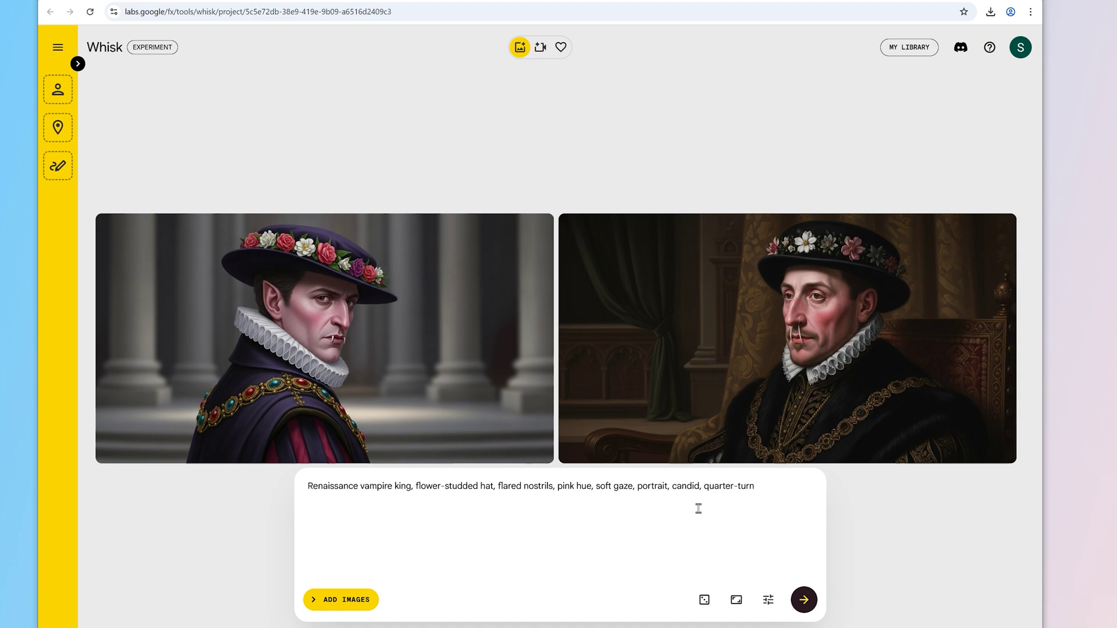
mouse_move(787, 339)
click(721, 393)
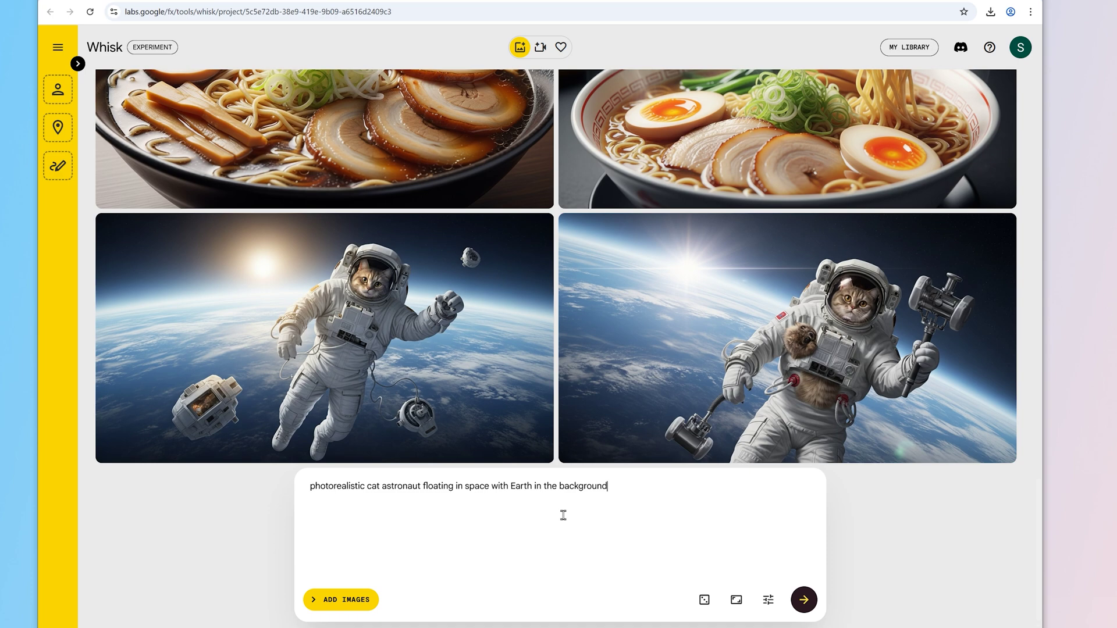
click(892, 383)
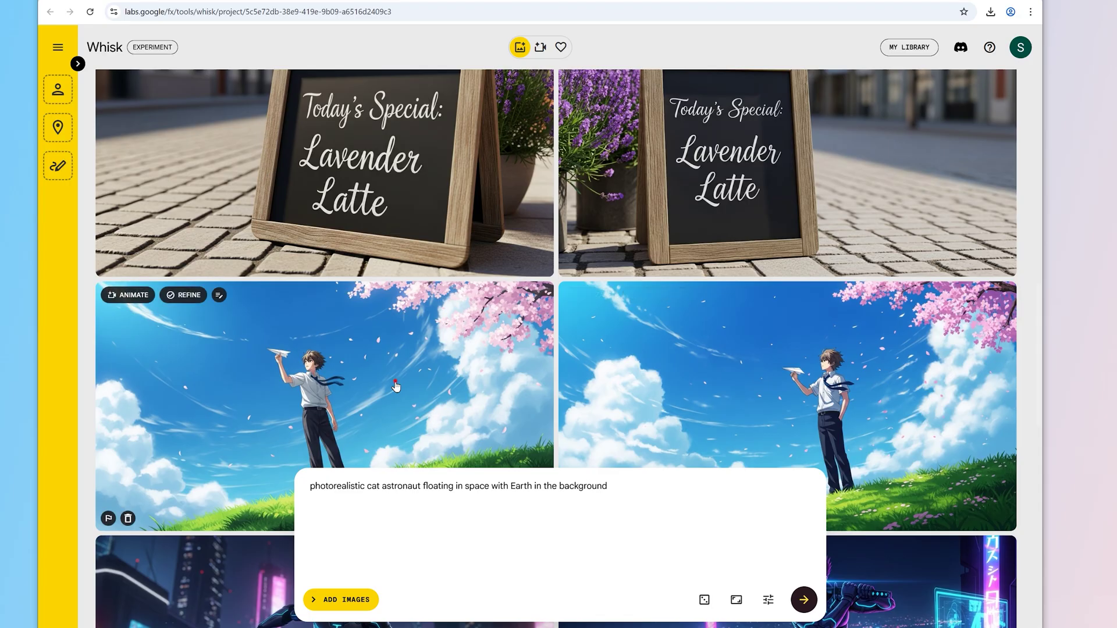
click(398, 386)
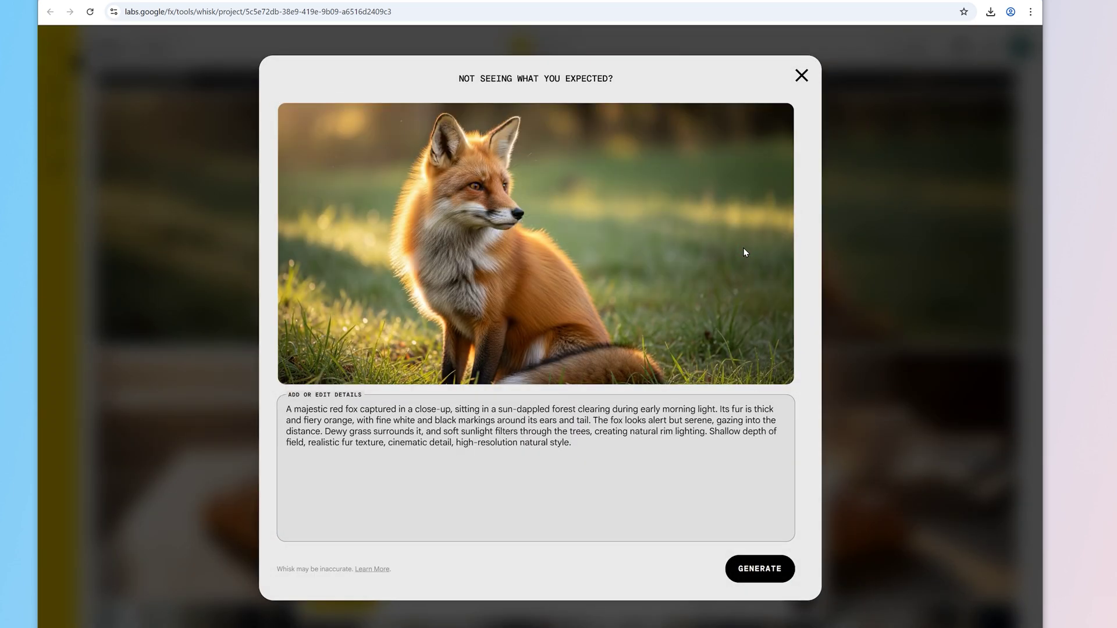
Animate the right cat-astronaut image floating and waving in space, then play the video.
click(841, 283)
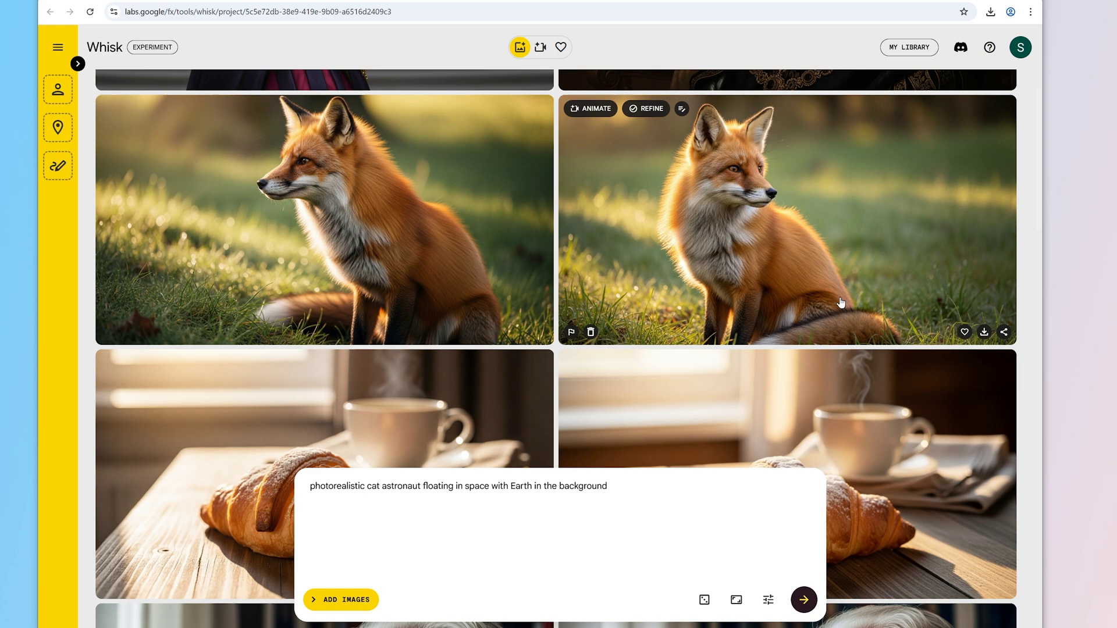
scroll(832, 314, up, 4)
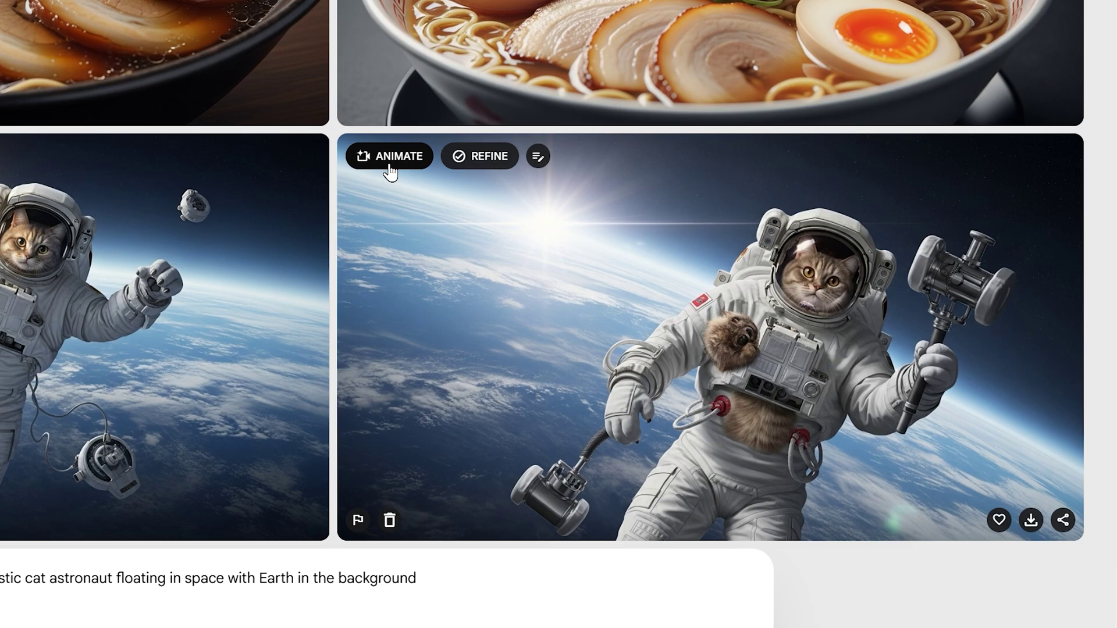
click(374, 169)
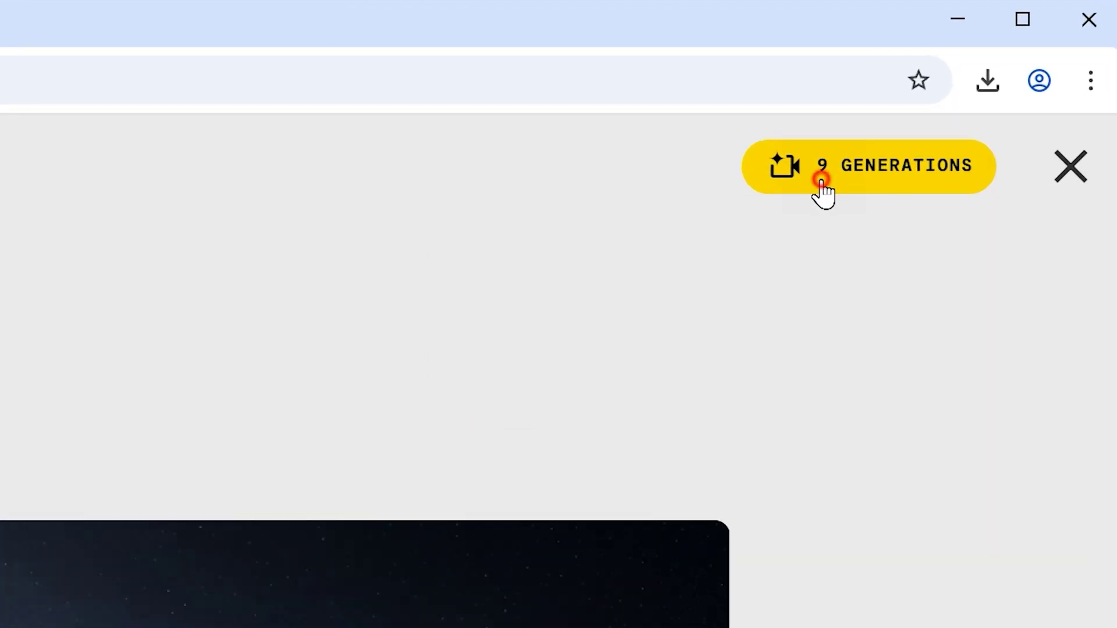
click(926, 129)
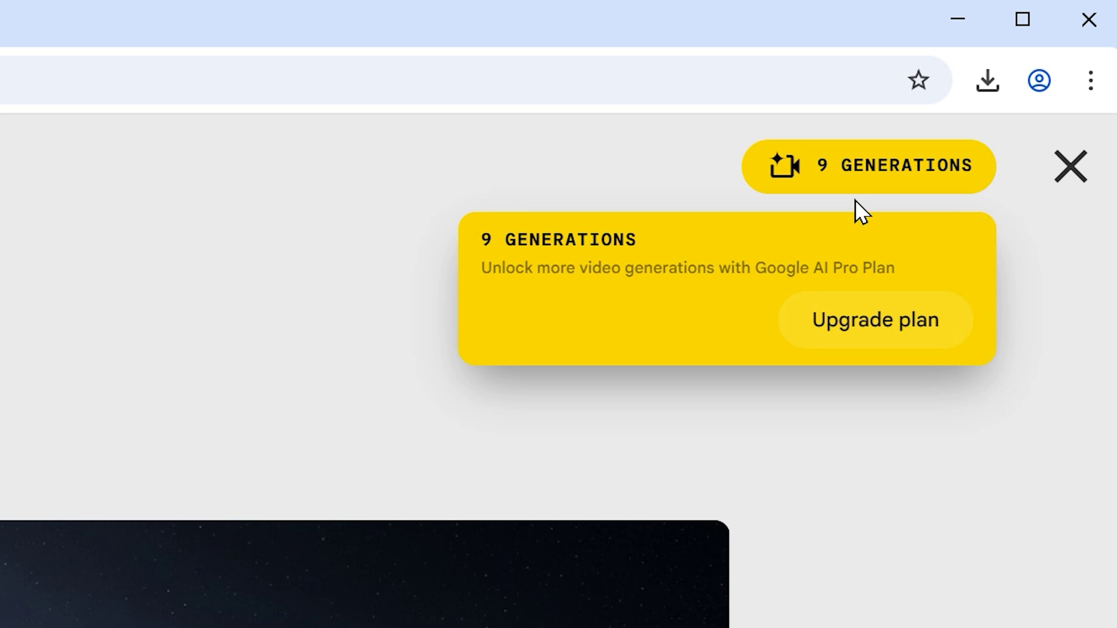
click(874, 186)
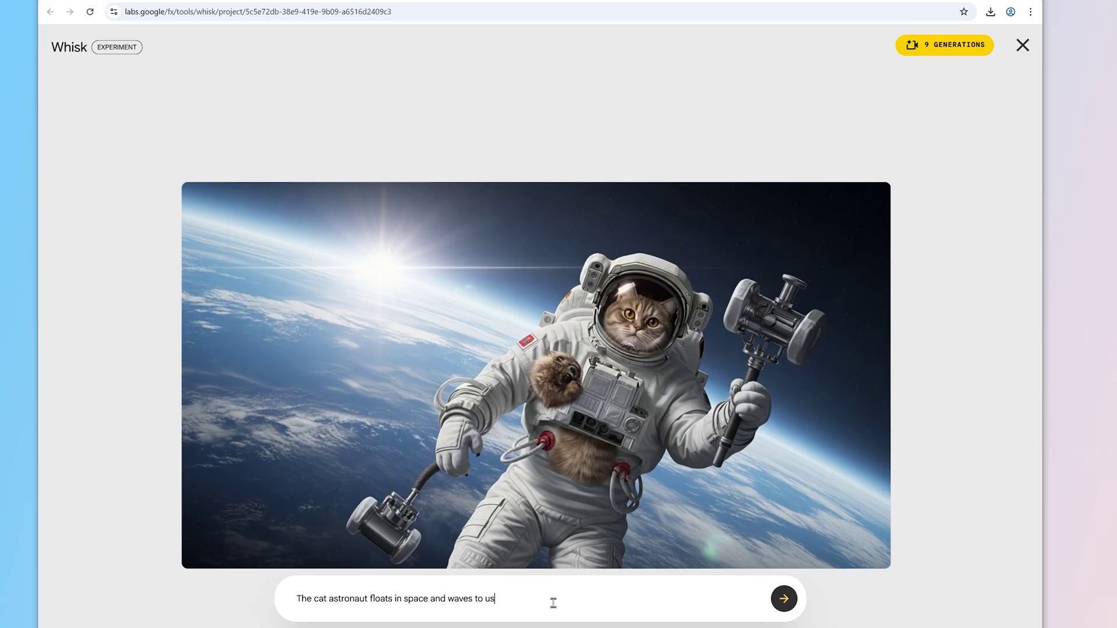
key(Return)
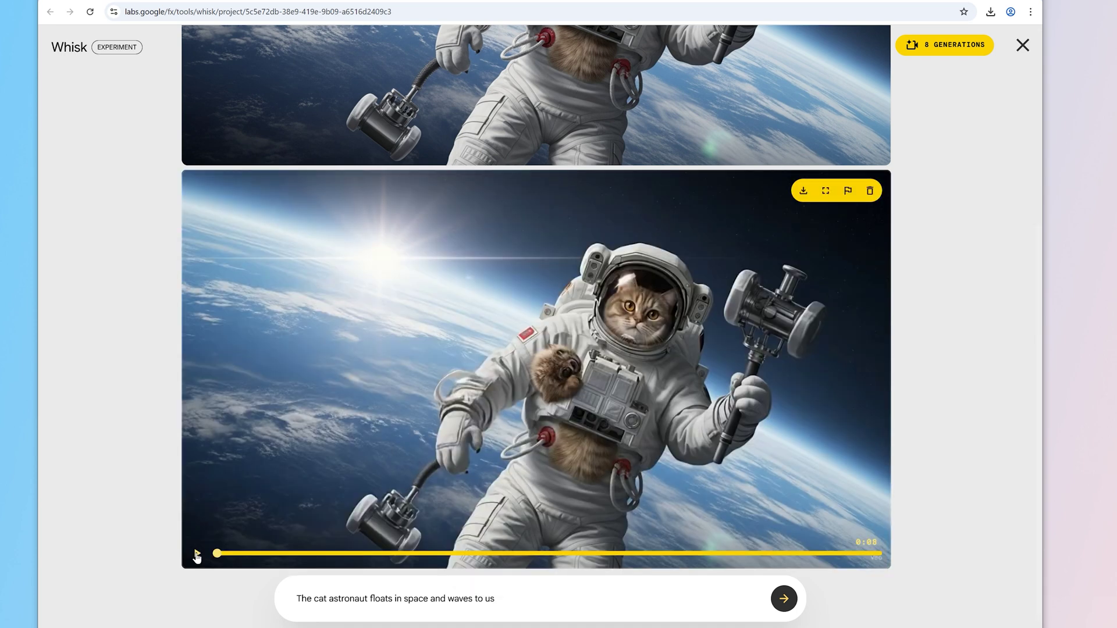
click(197, 555)
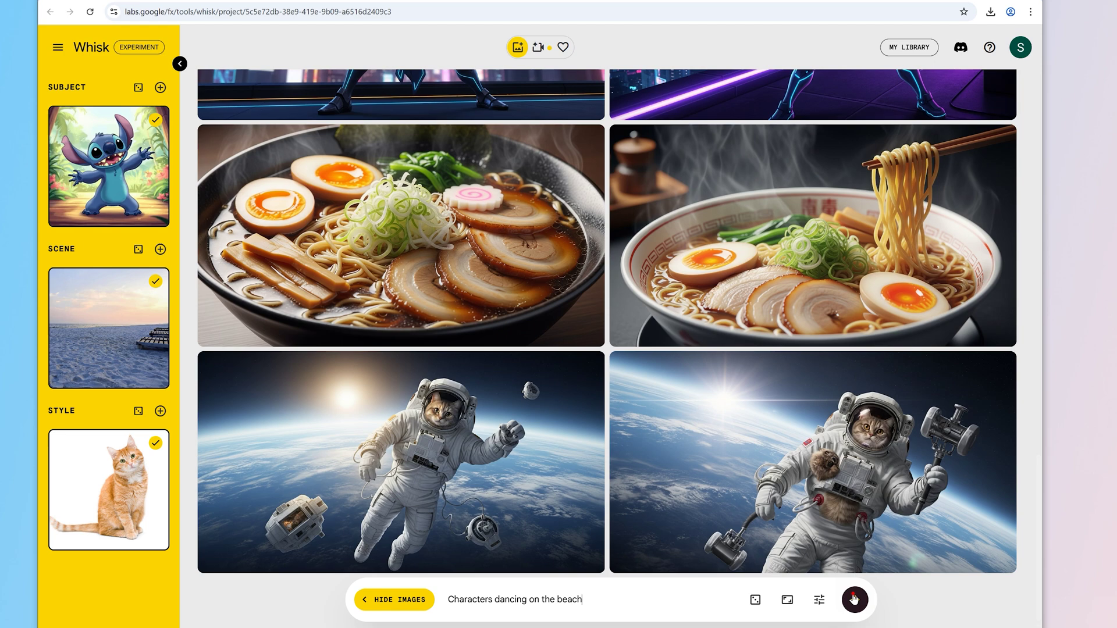
Generate 'Characters dancing on the beach' images and open the right one's editable details.
click(854, 599)
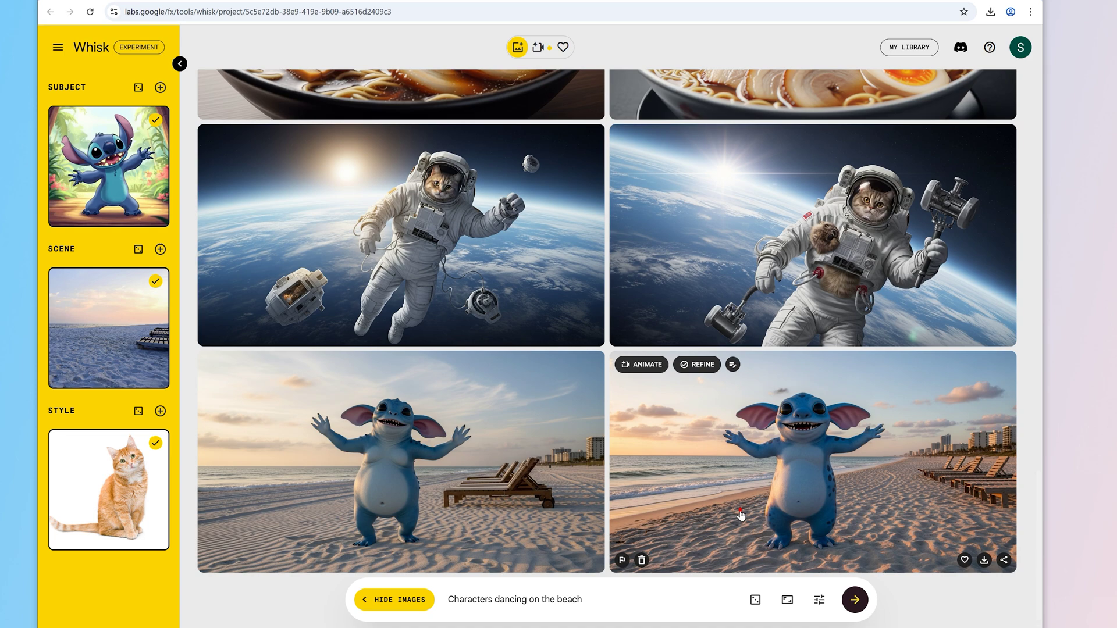
click(740, 515)
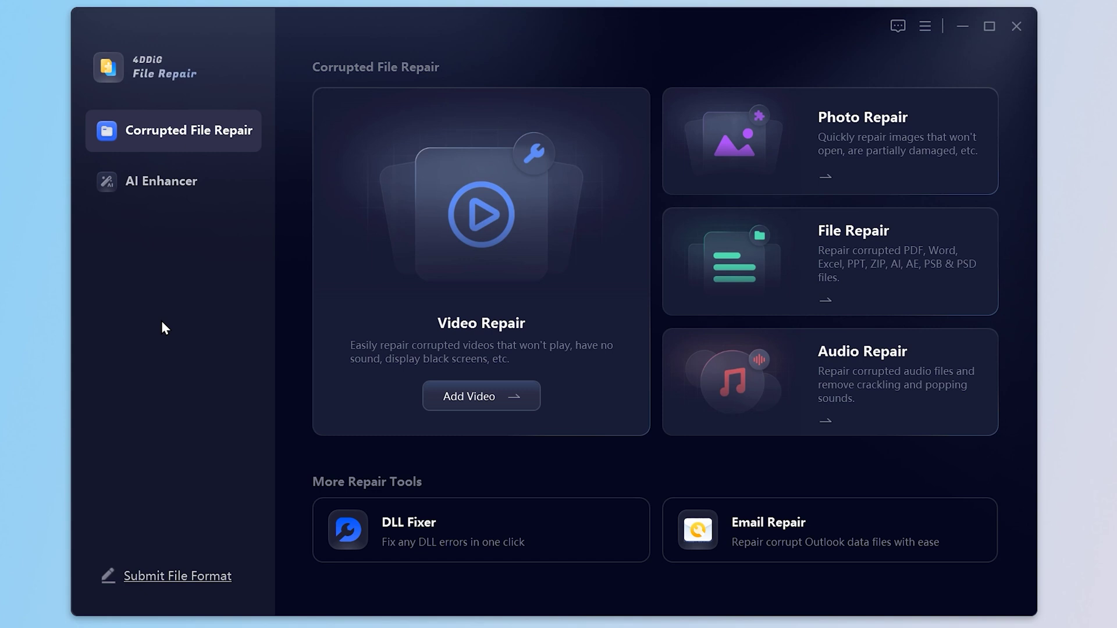
Upscale the cat-astronaut photo X4 to 5632x3072 with AI Enhancer's Photo Enhancer.
click(157, 184)
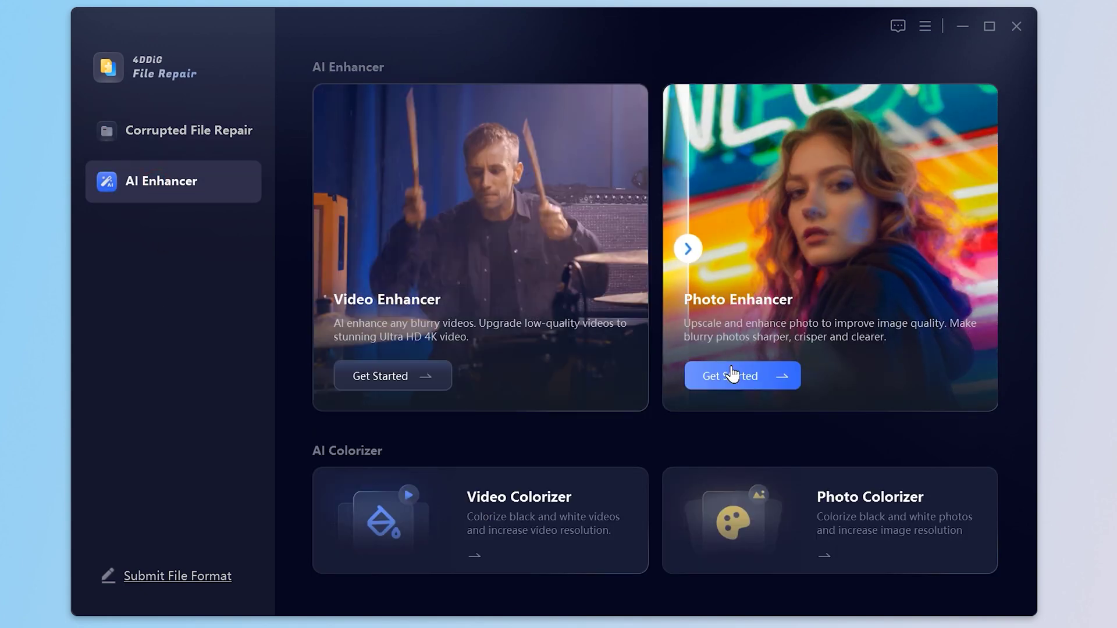
click(733, 376)
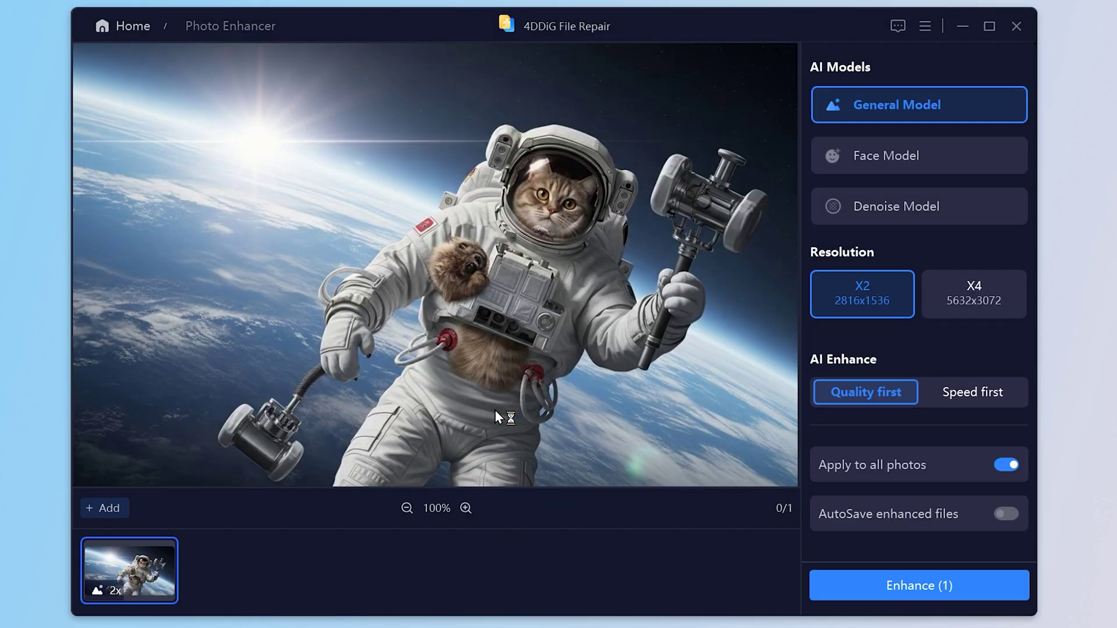
click(980, 301)
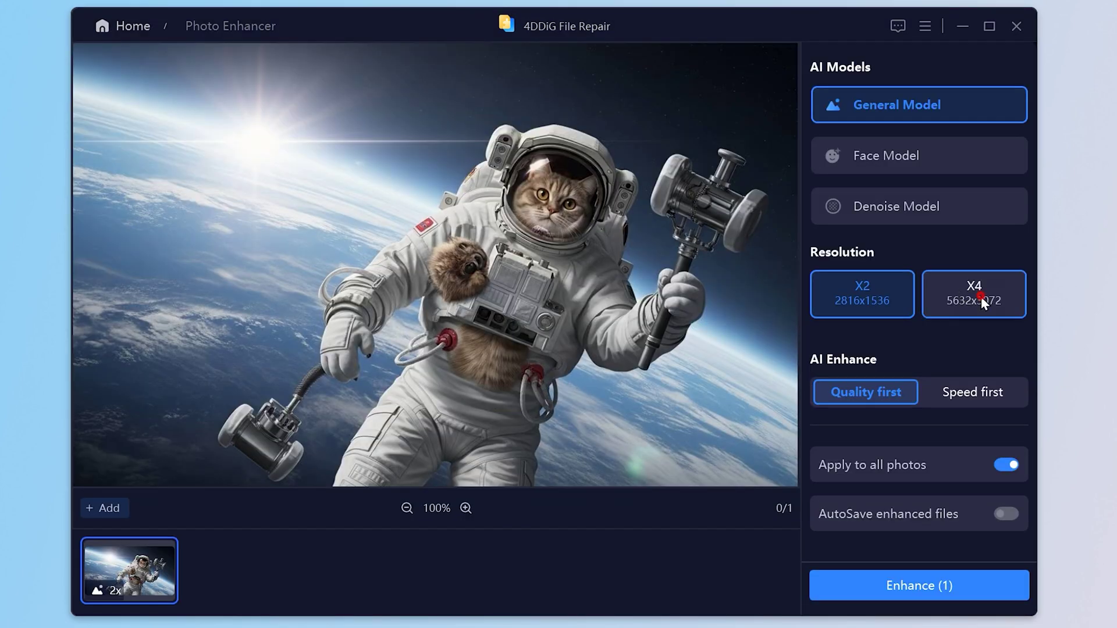
click(880, 584)
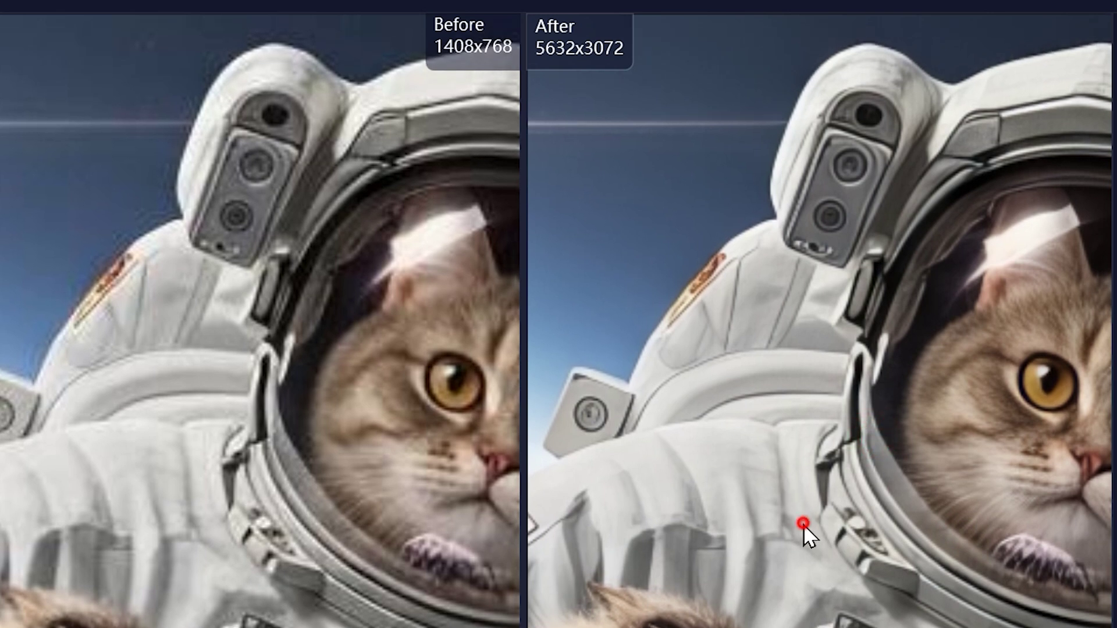
Pan the before/after comparison down to the suit's chest control box.
drag(804, 524, 741, 190)
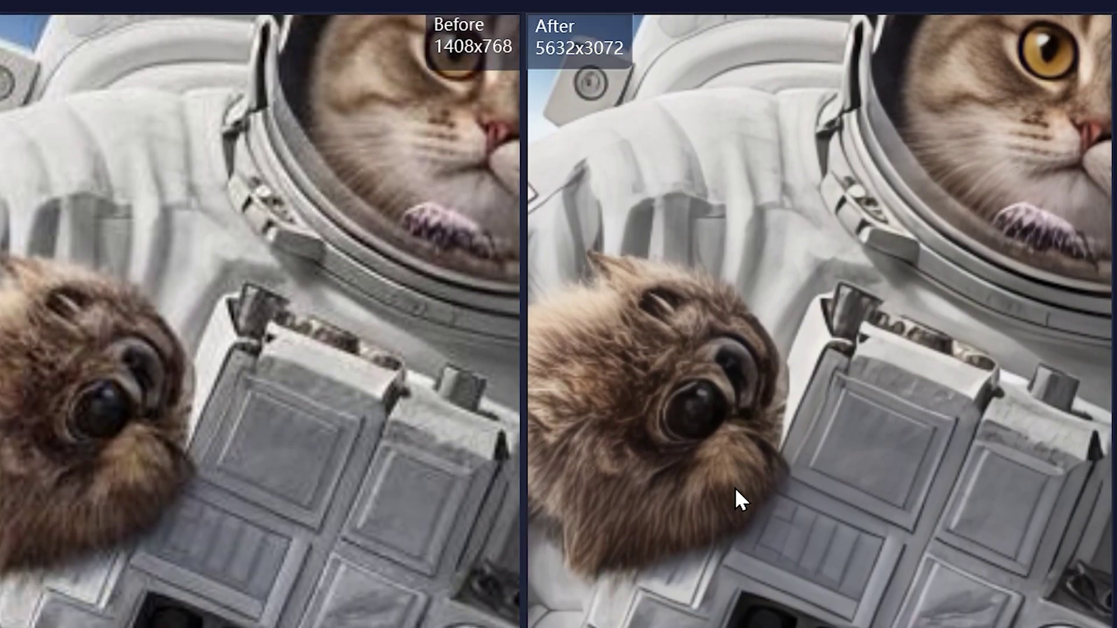
drag(727, 611, 710, 357)
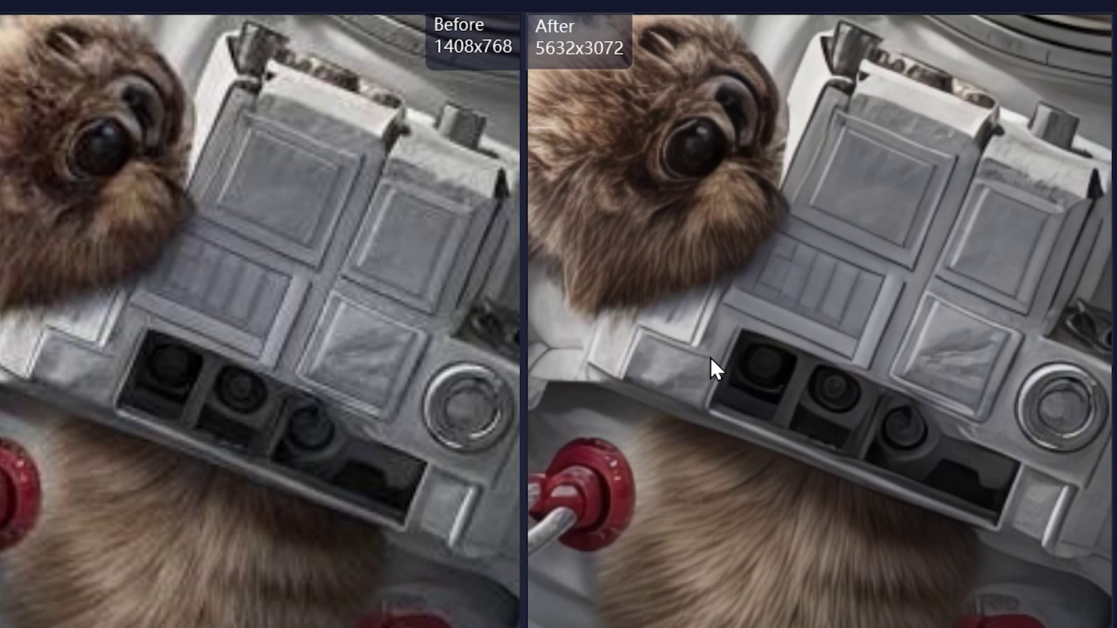